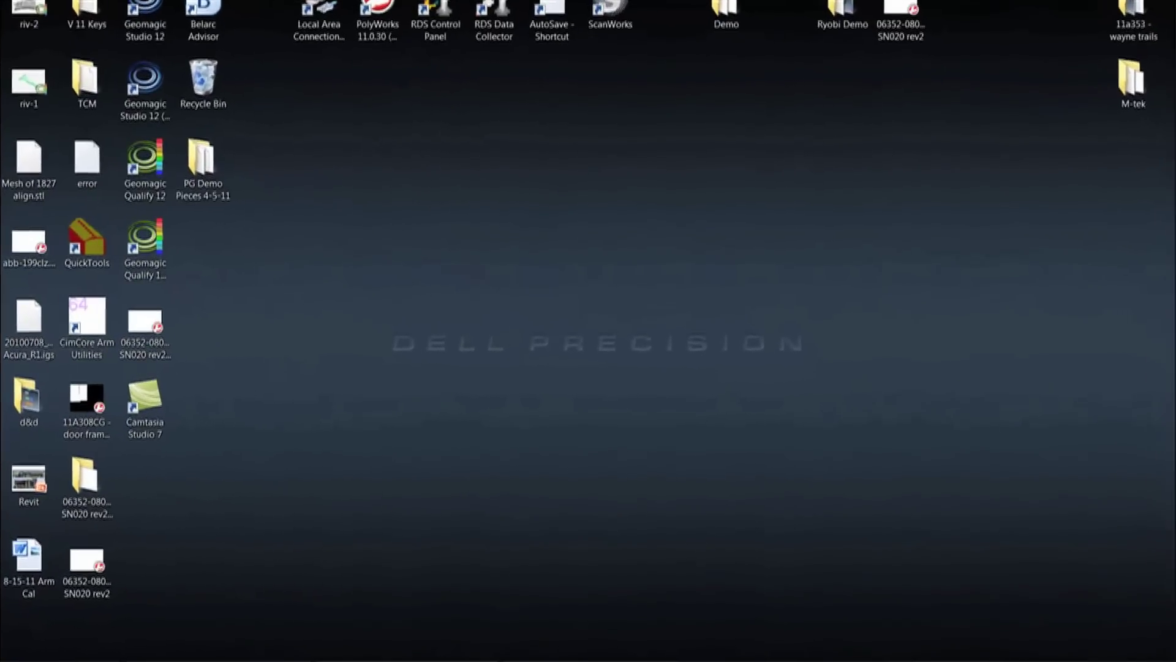
Launch RDS Data Collector from the RDS tray icon to reach the script list.
right_click(1002, 651)
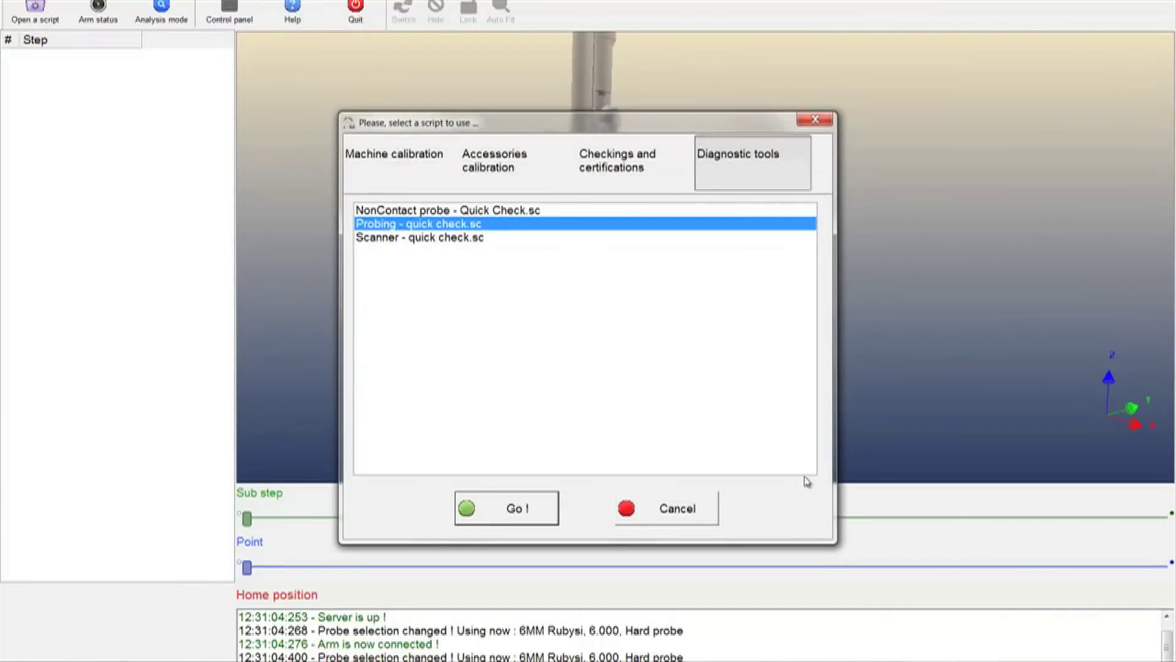
Run 'Contact probe calibration - Single point.sc' from the Accessories calibration scripts.
left_click(487, 180)
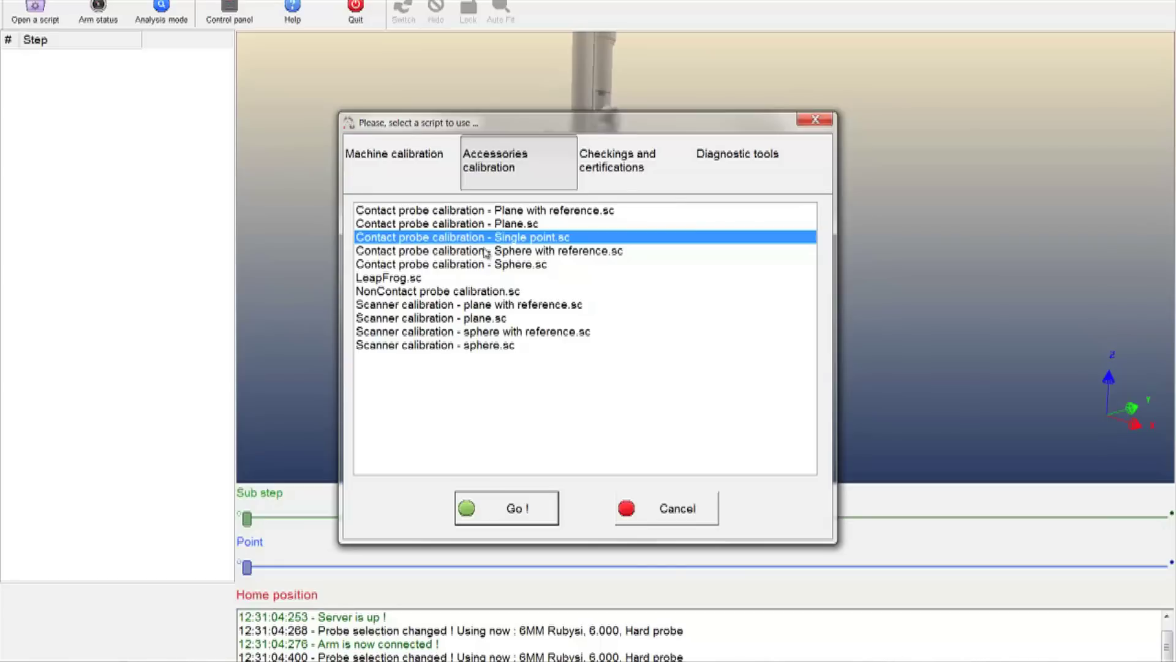
left_click(505, 508)
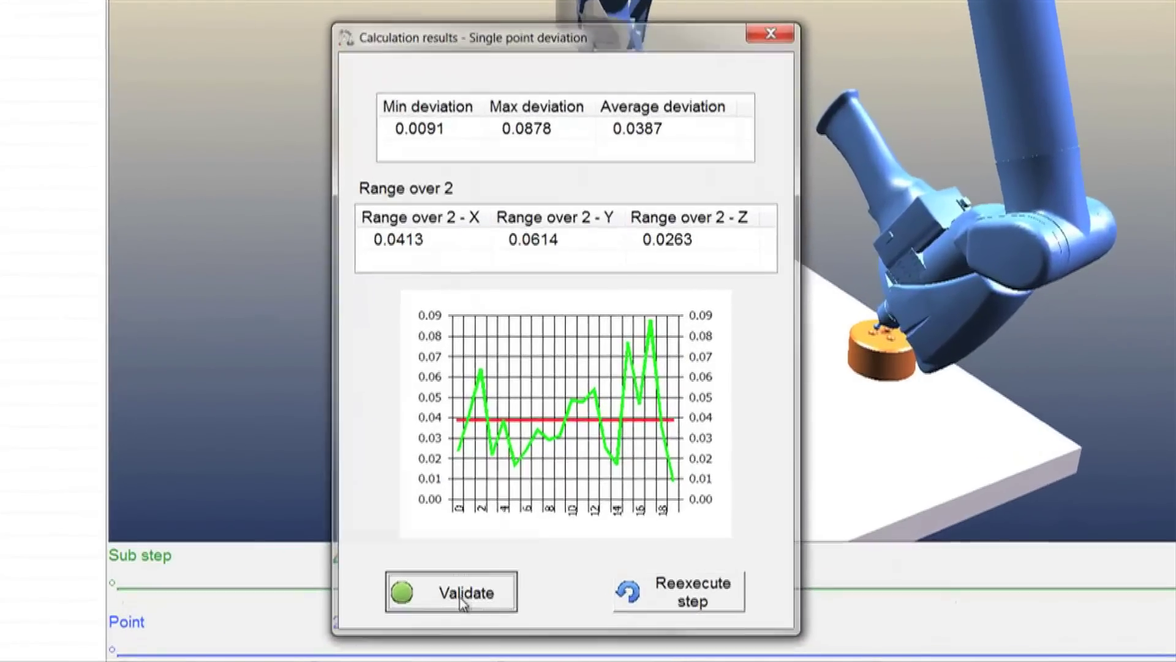
Validate the single-point deviation shown in the Calculation results dialog.
left_click(492, 523)
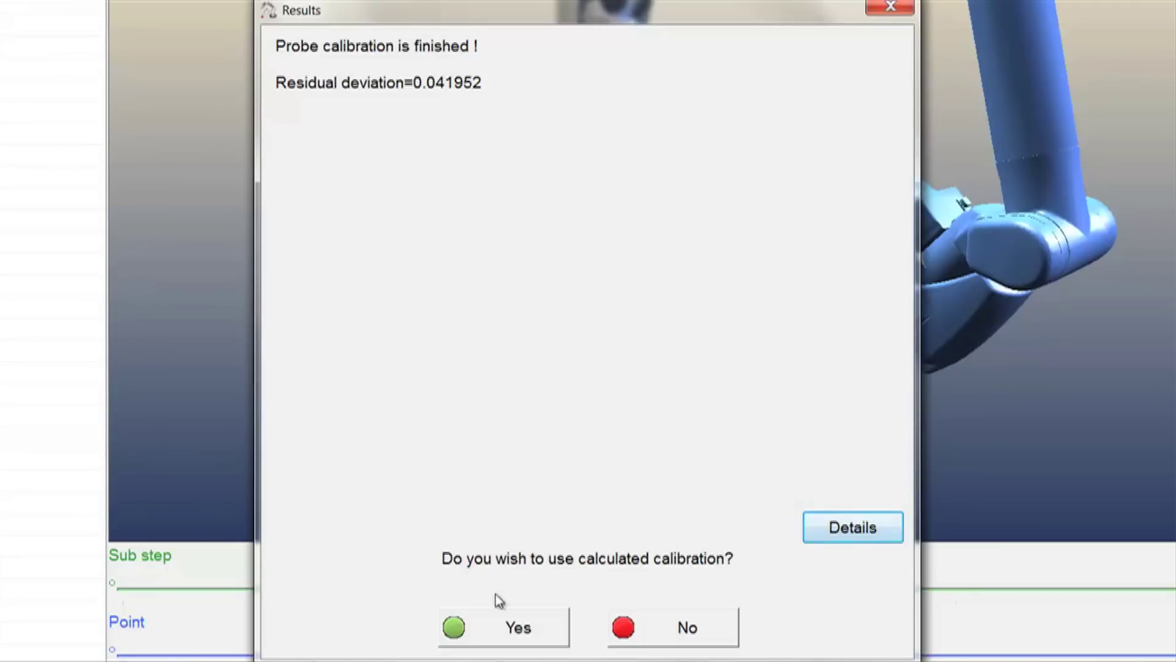
Accept the calibration (residual 0.041952), keep probe name 6MM Rubysi, and update its specs.
left_click(501, 632)
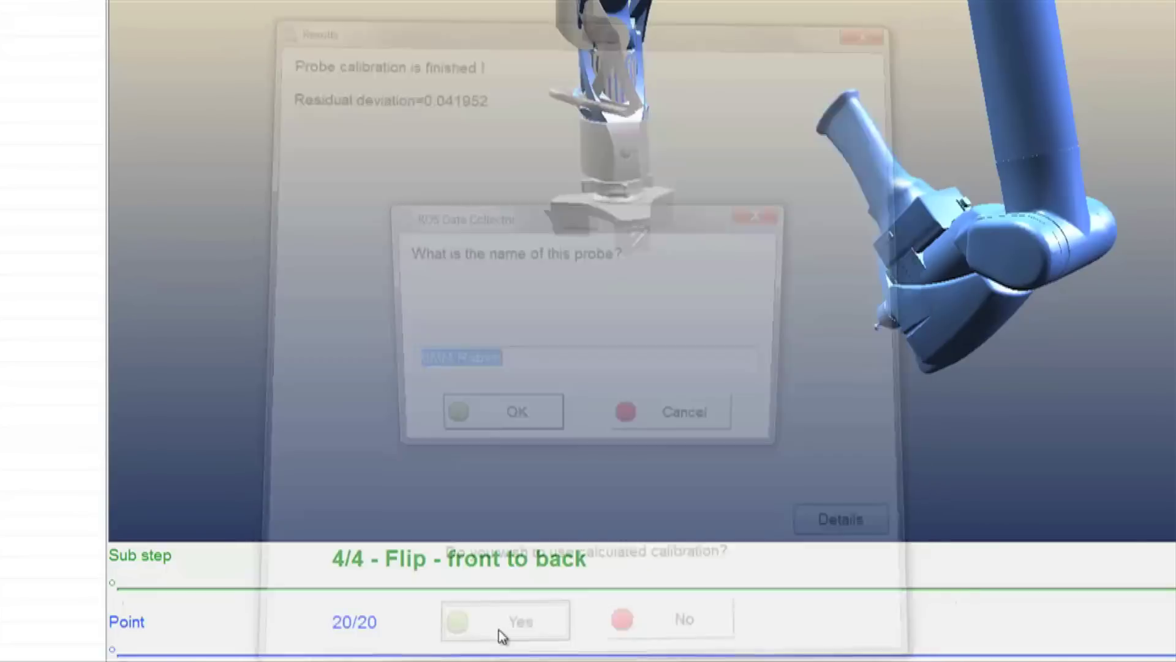
left_click(490, 427)
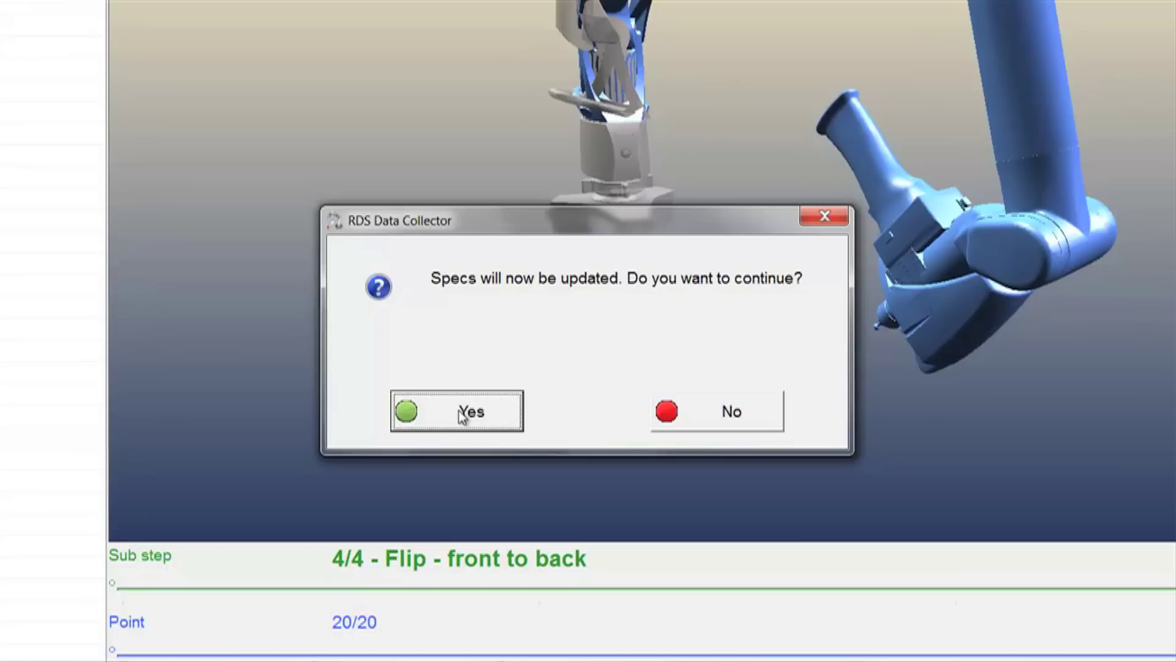
left_click(463, 416)
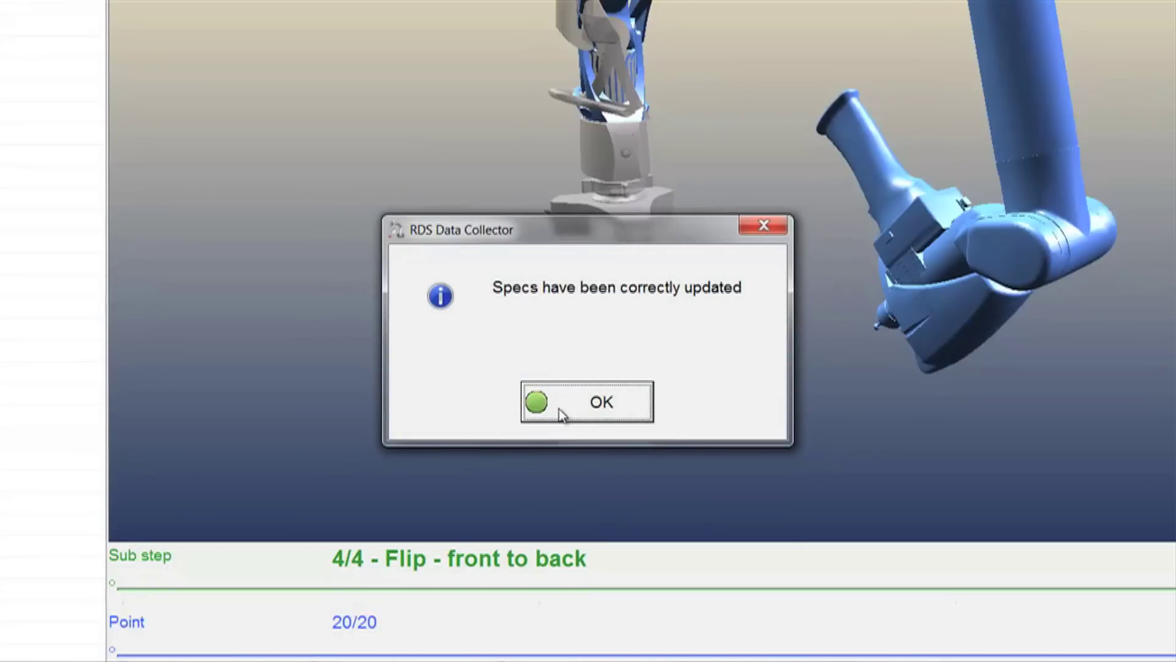